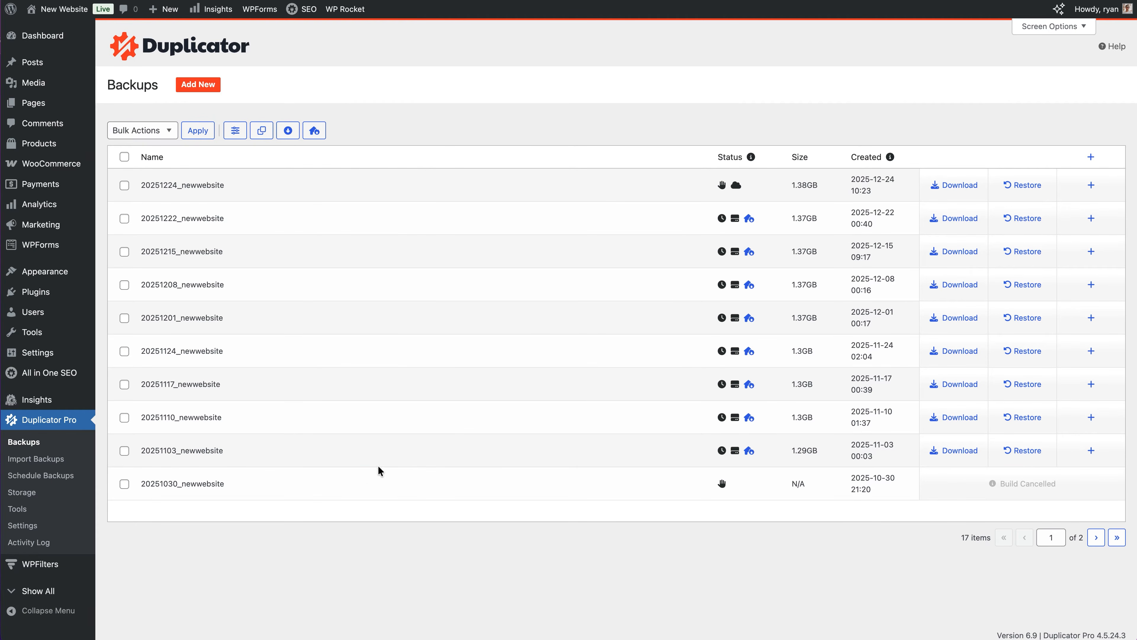
Add a new storage location in Duplicator Pro and name it Duplicator Cloud
click(33, 496)
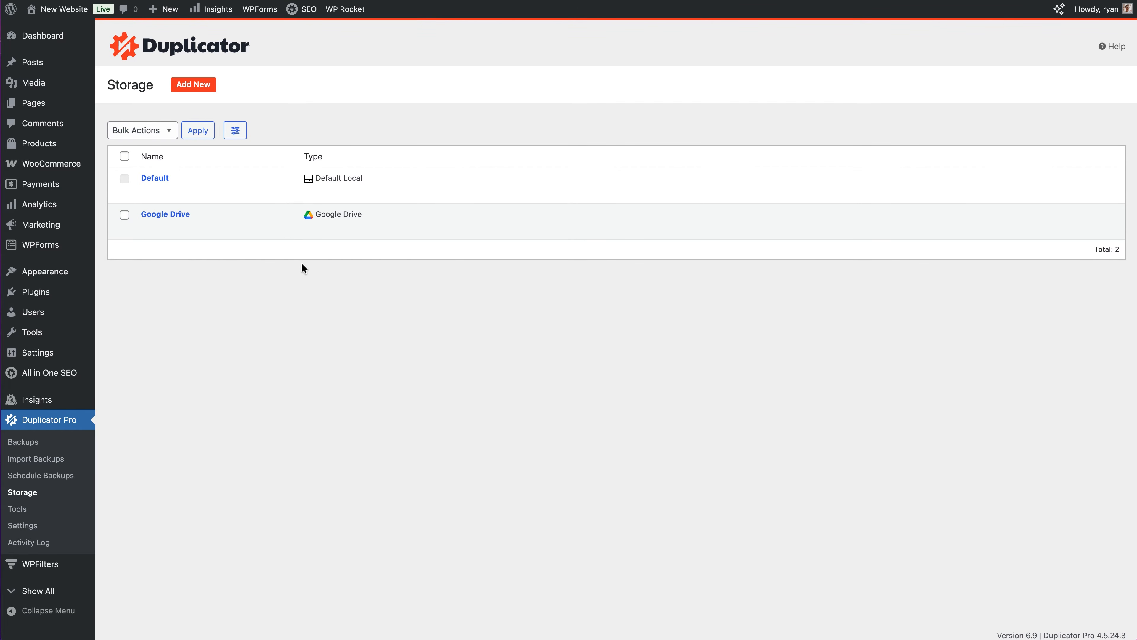
mouse_move(207, 188)
mouse_move(274, 224)
click(207, 90)
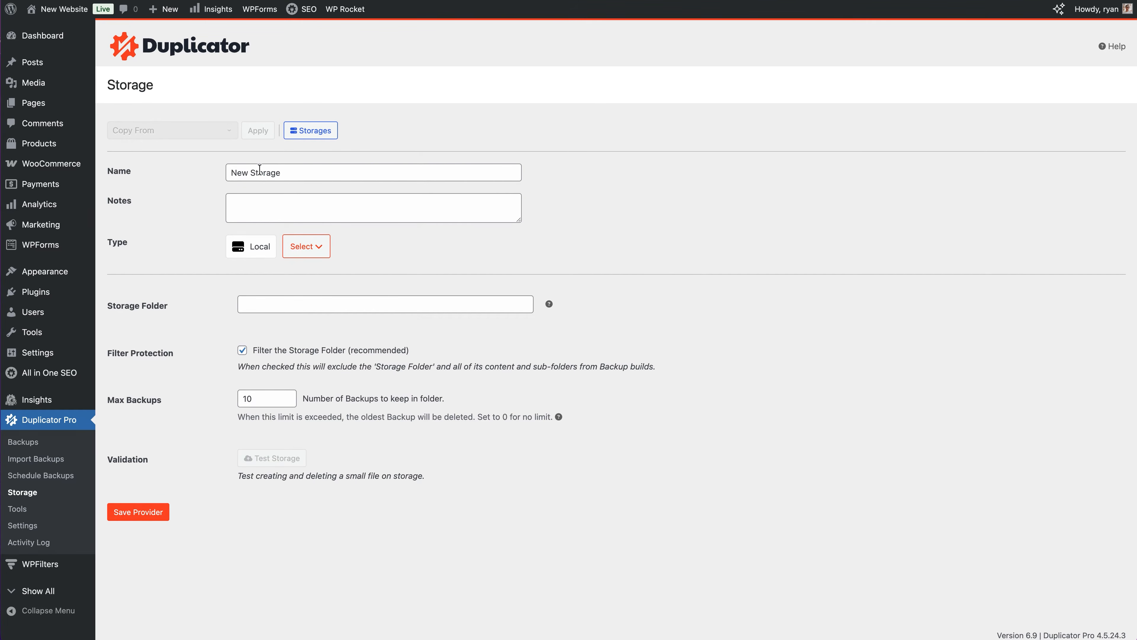
triple_click(279, 173)
text(Duplicator Cloud)
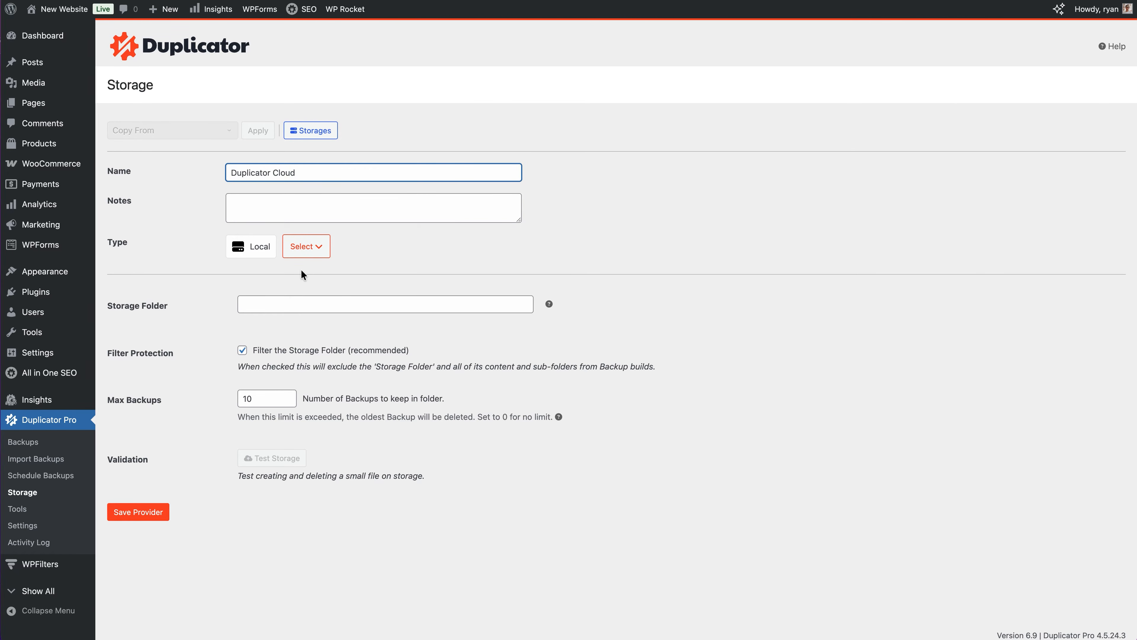
Set the storage type to Duplicator Cloud and save the provider with authorization through the Duplicator Pro license
click(312, 254)
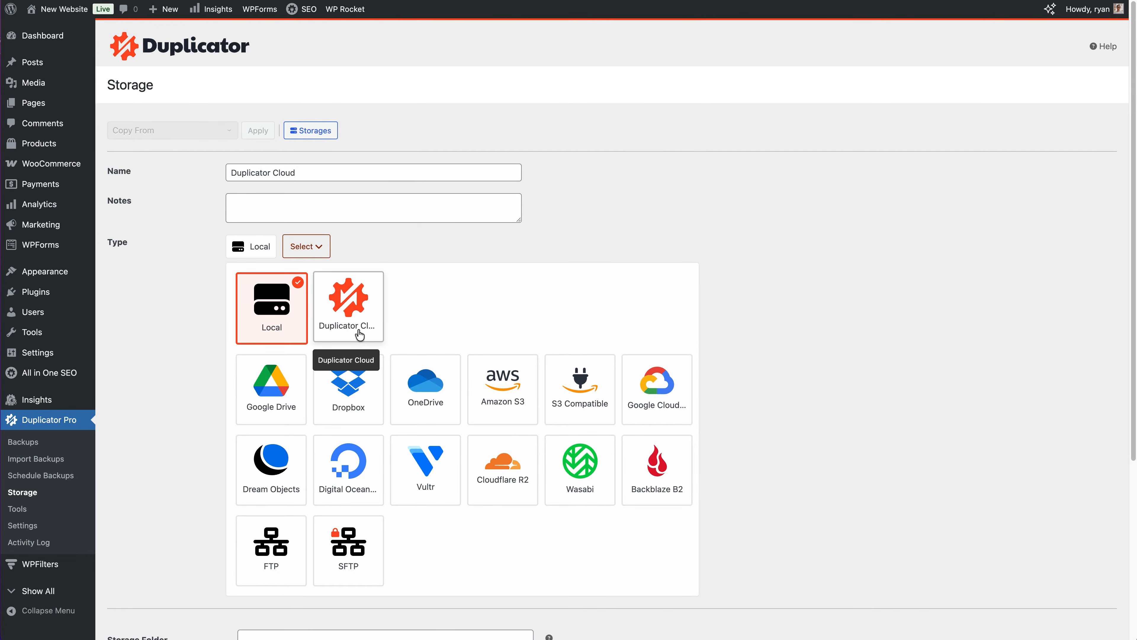
click(351, 321)
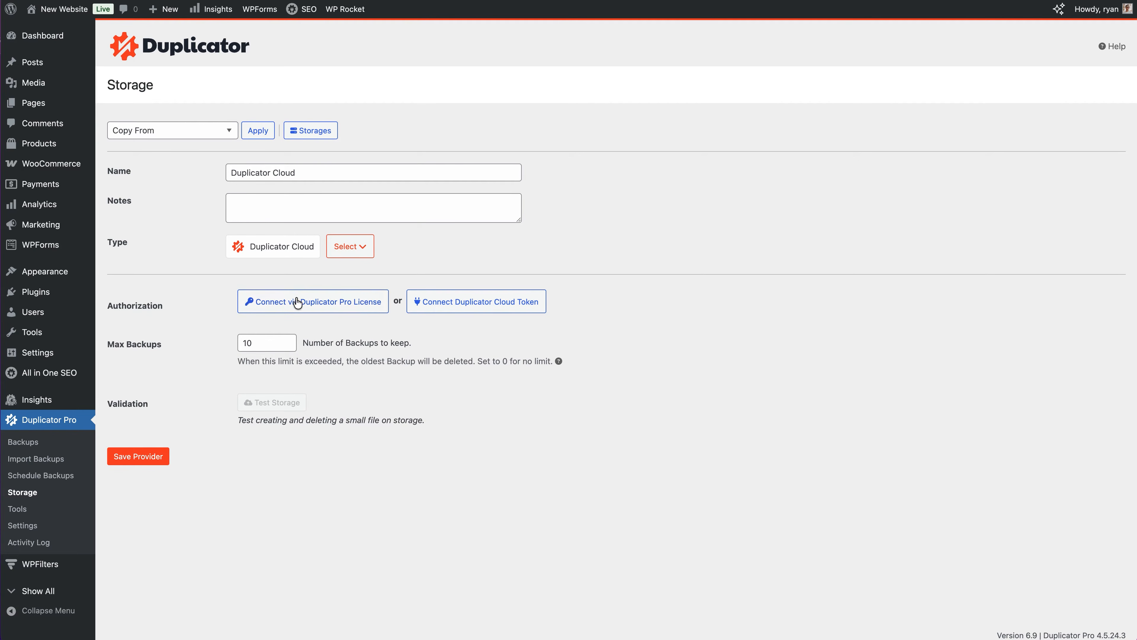
click(316, 305)
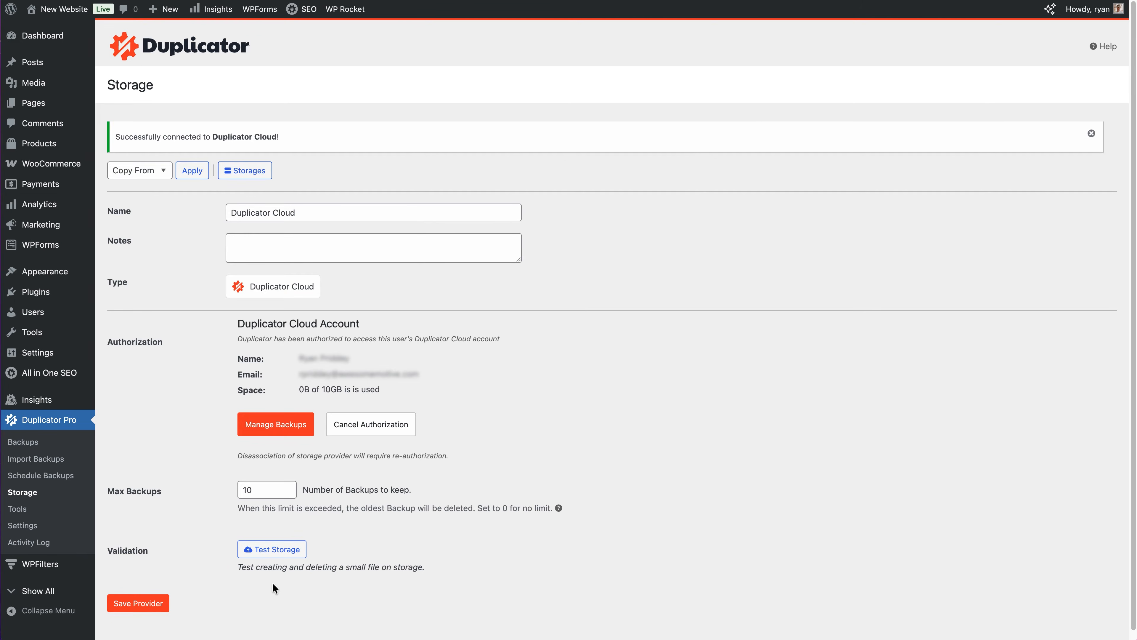
click(164, 608)
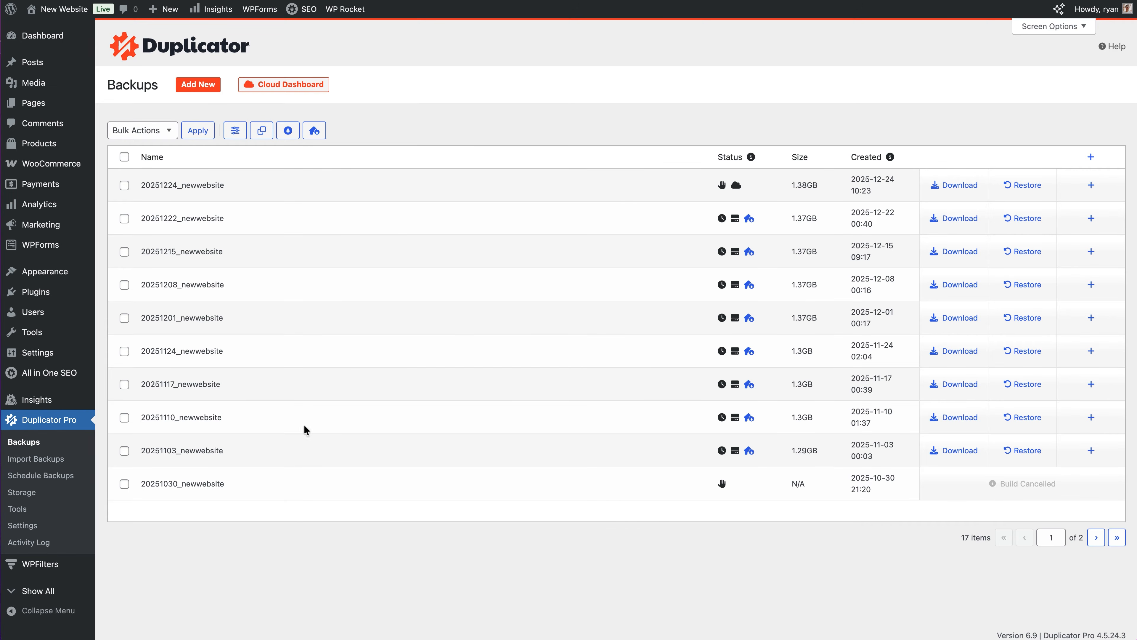
Create a backup schedule named 321 with the Default template, adding Duplicator Cloud as a storage alongside the default local one
click(57, 475)
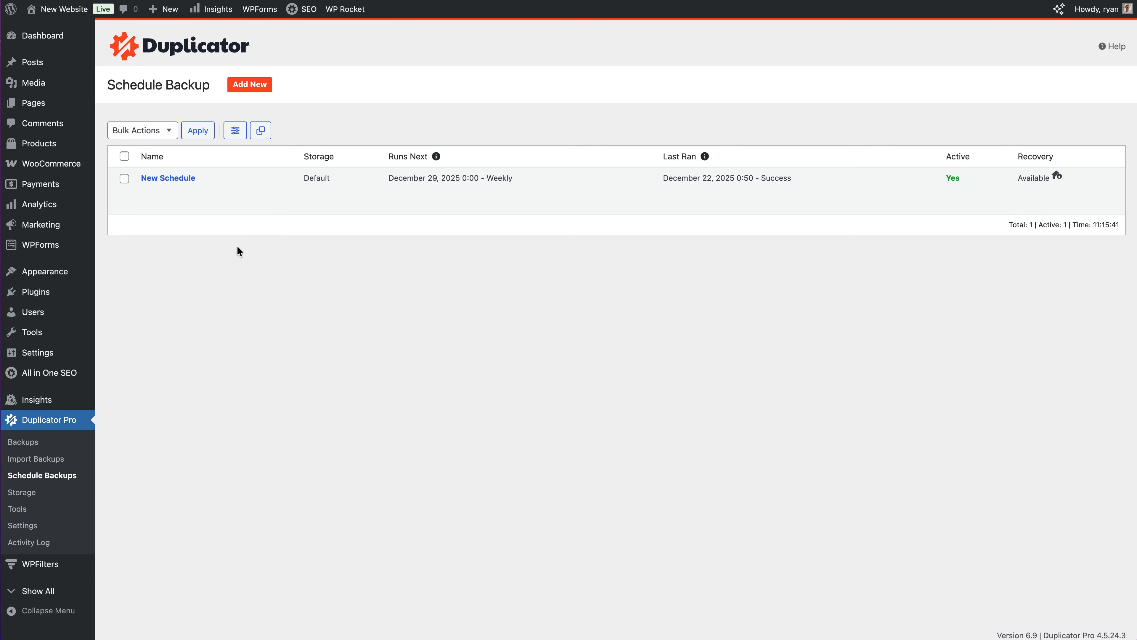
click(249, 85)
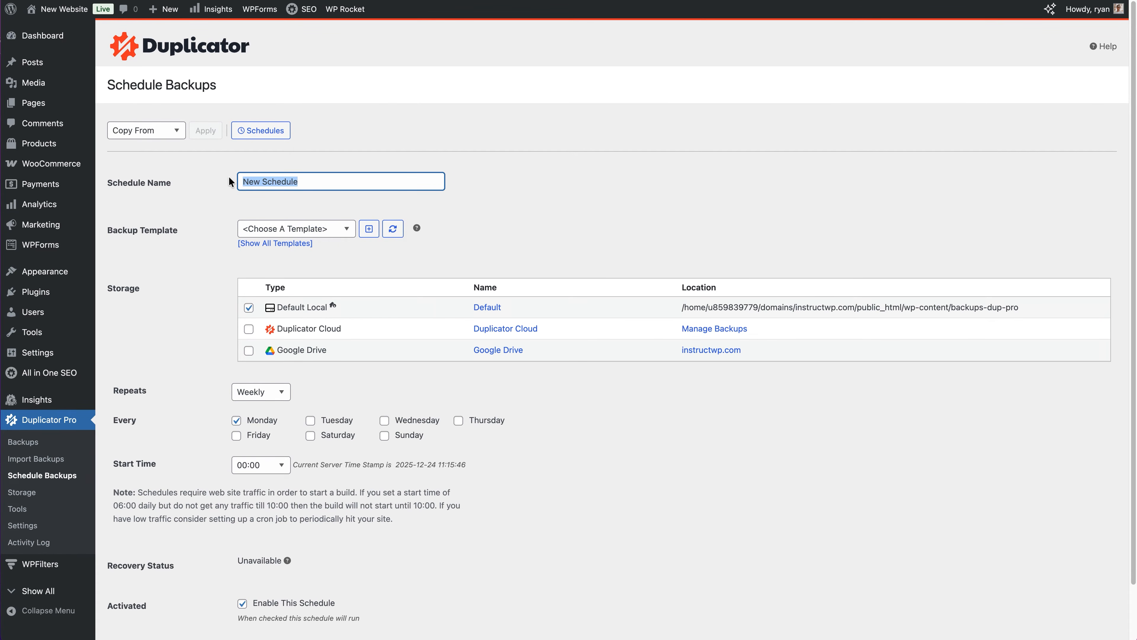
text(321)
click(343, 229)
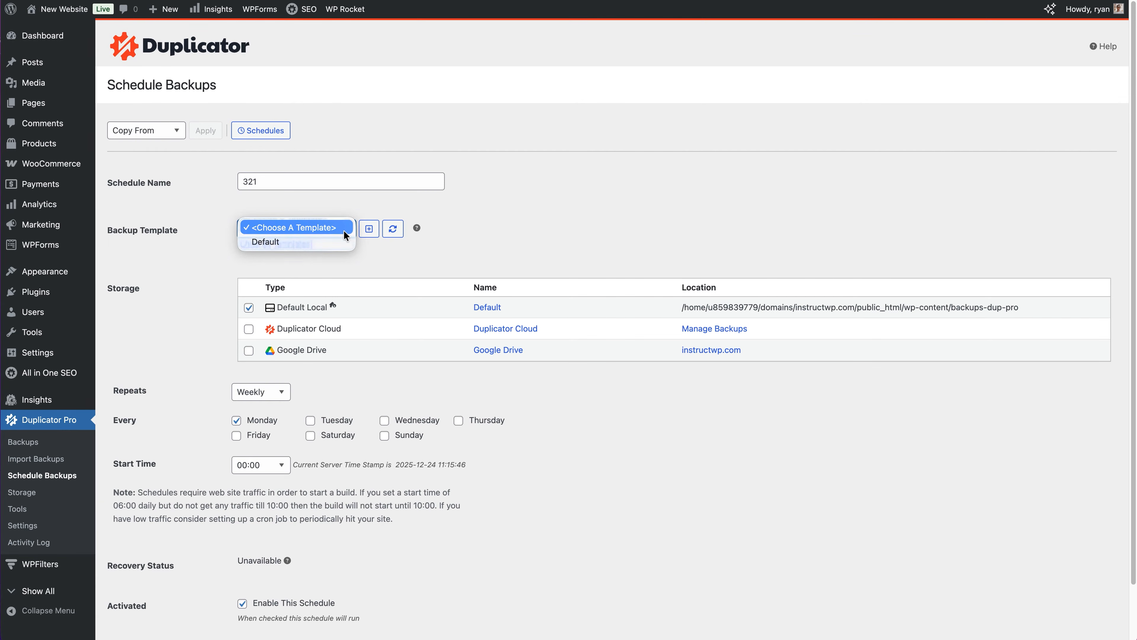
click(332, 242)
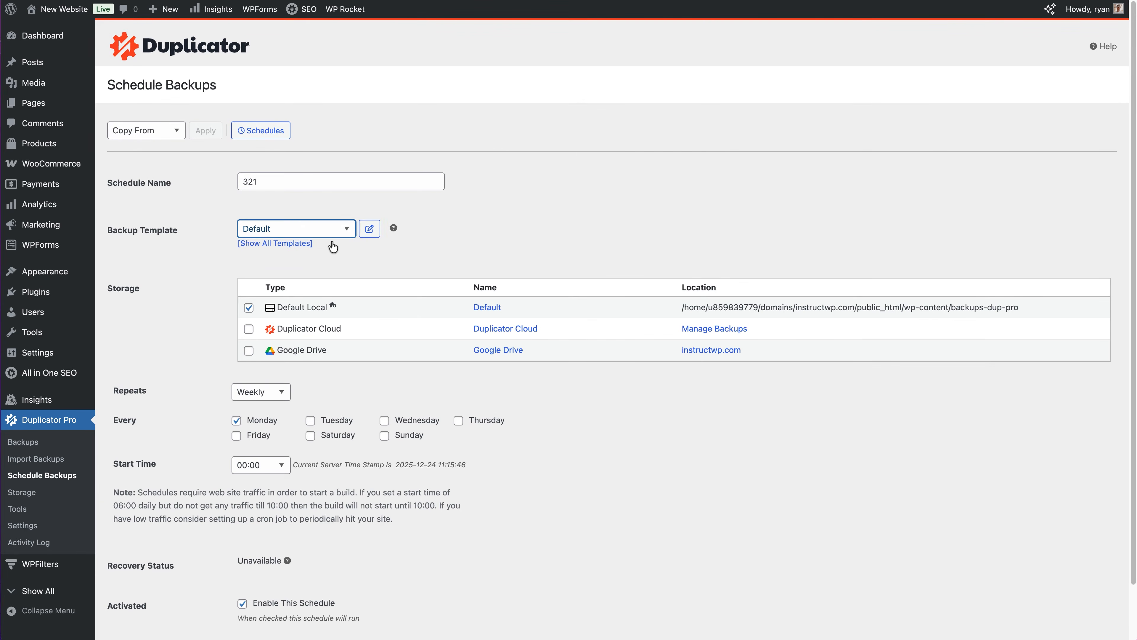
click(248, 329)
Set the 321 schedule to repeat daily with a 06:00 start time, save it and return to the schedule list
click(287, 400)
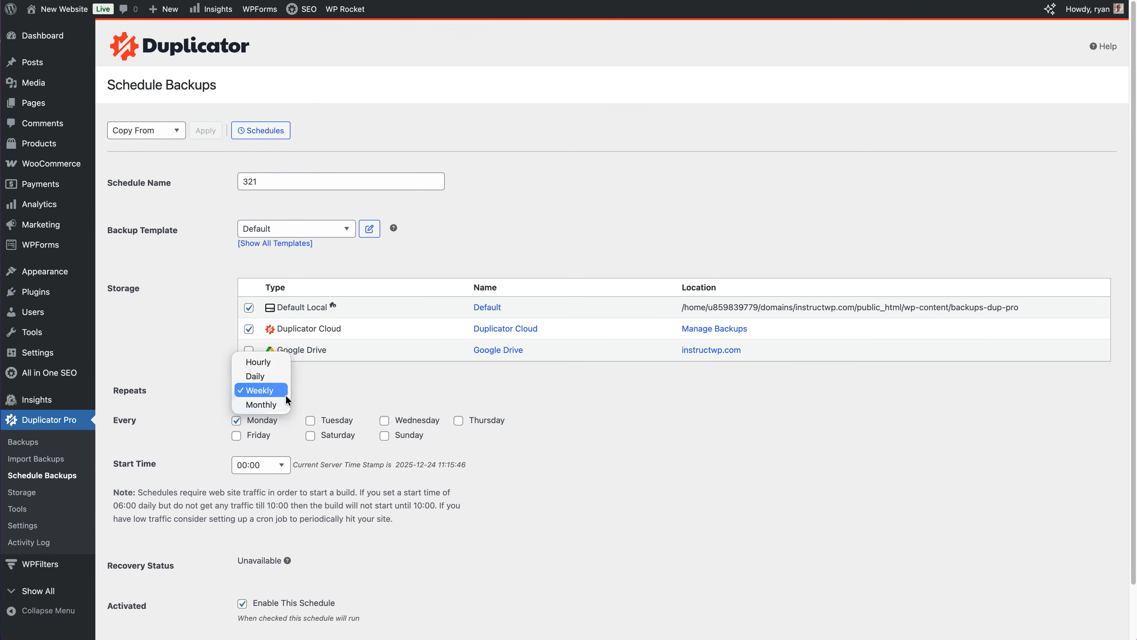
click(281, 379)
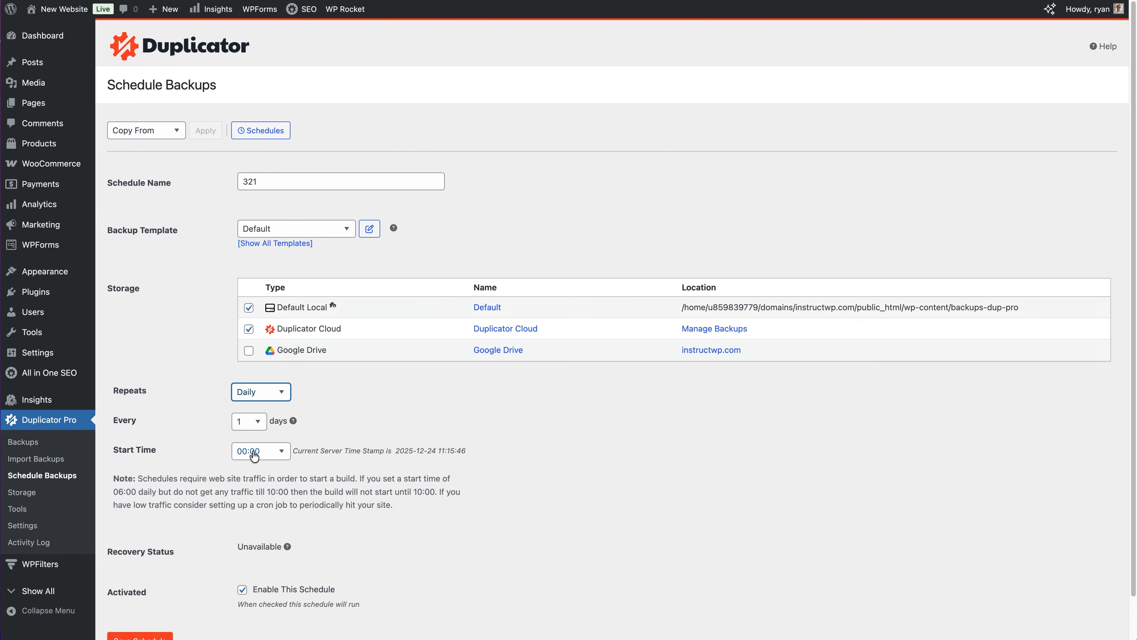
click(278, 454)
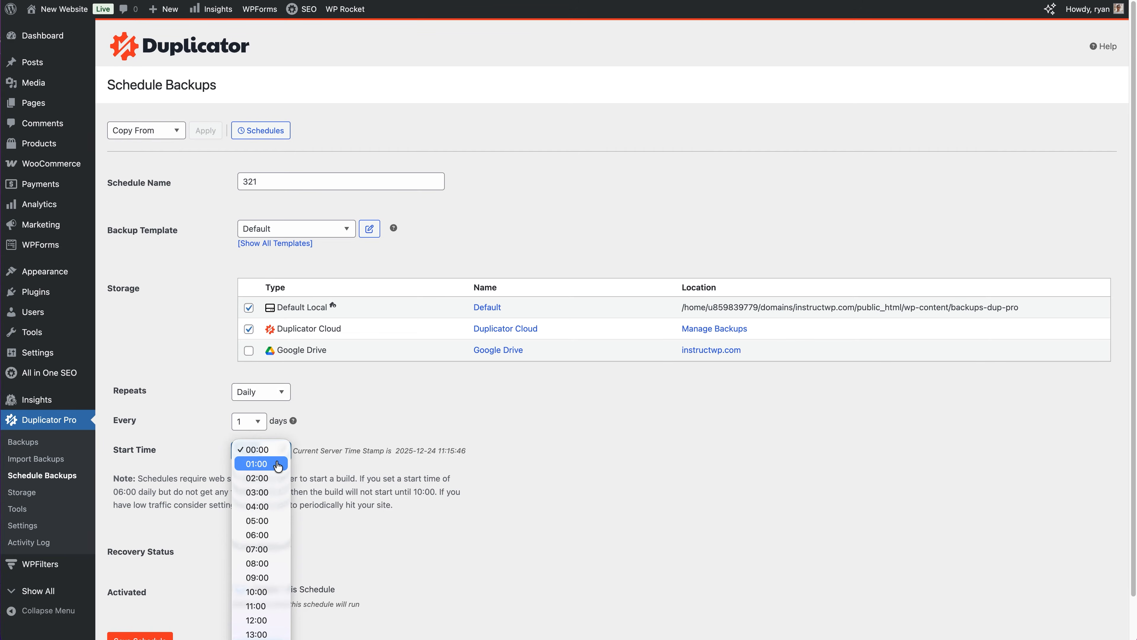
click(260, 533)
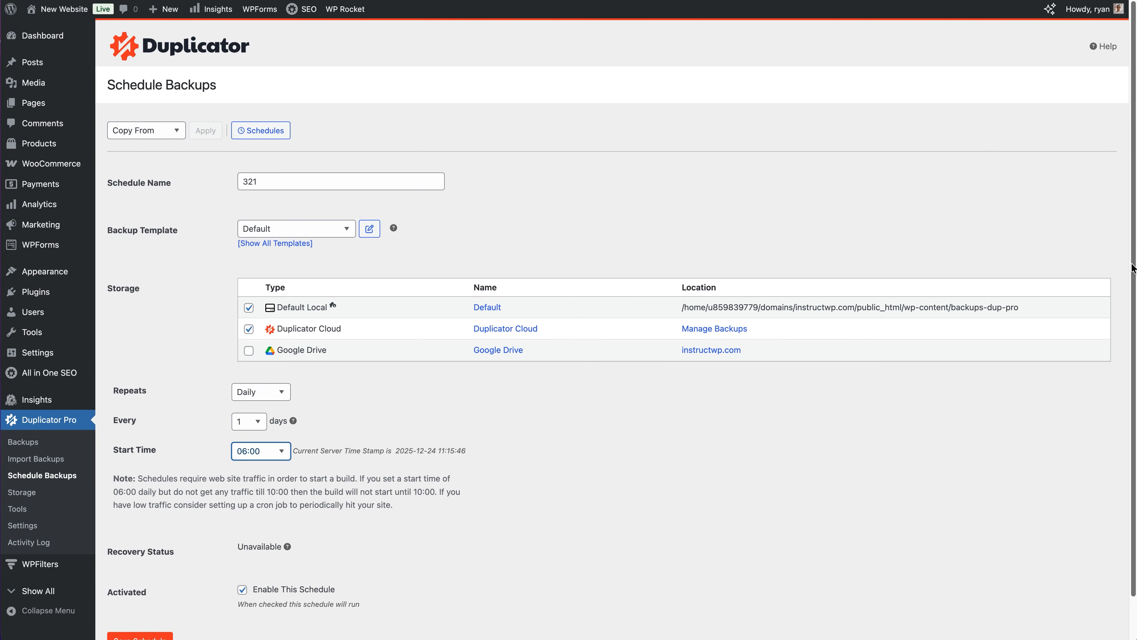
drag(1134, 269, 1134, 345)
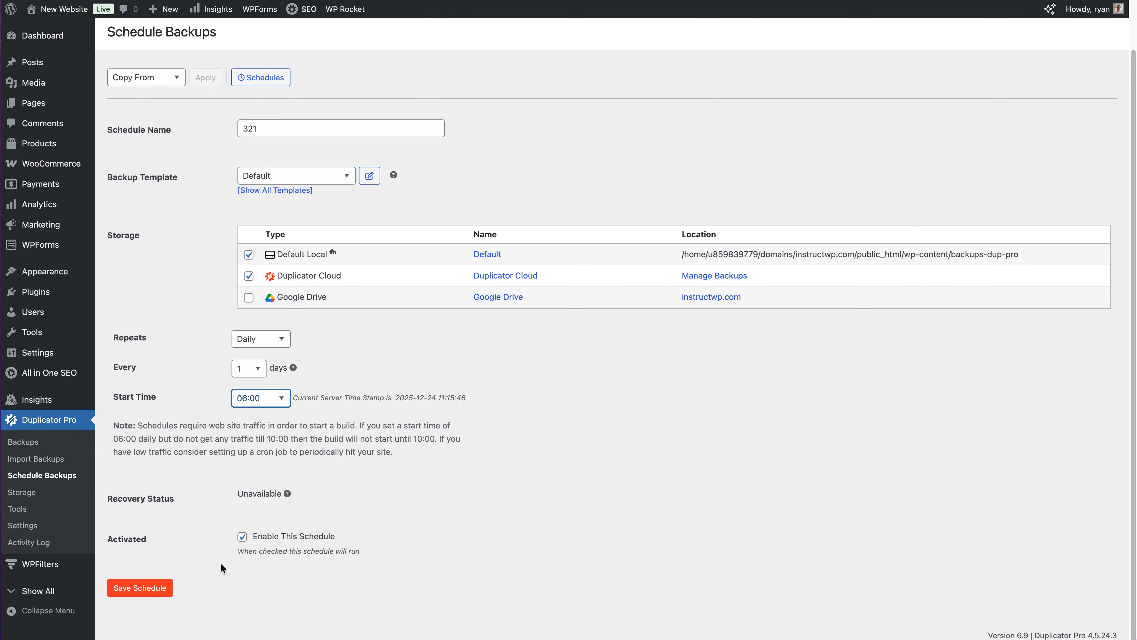
click(136, 595)
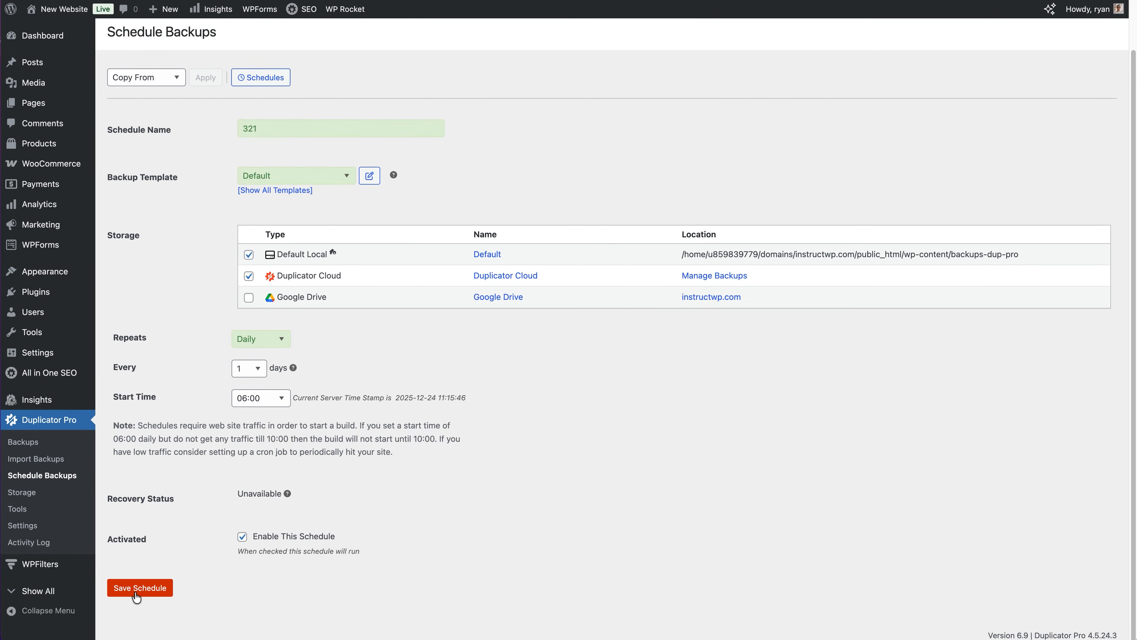
click(77, 477)
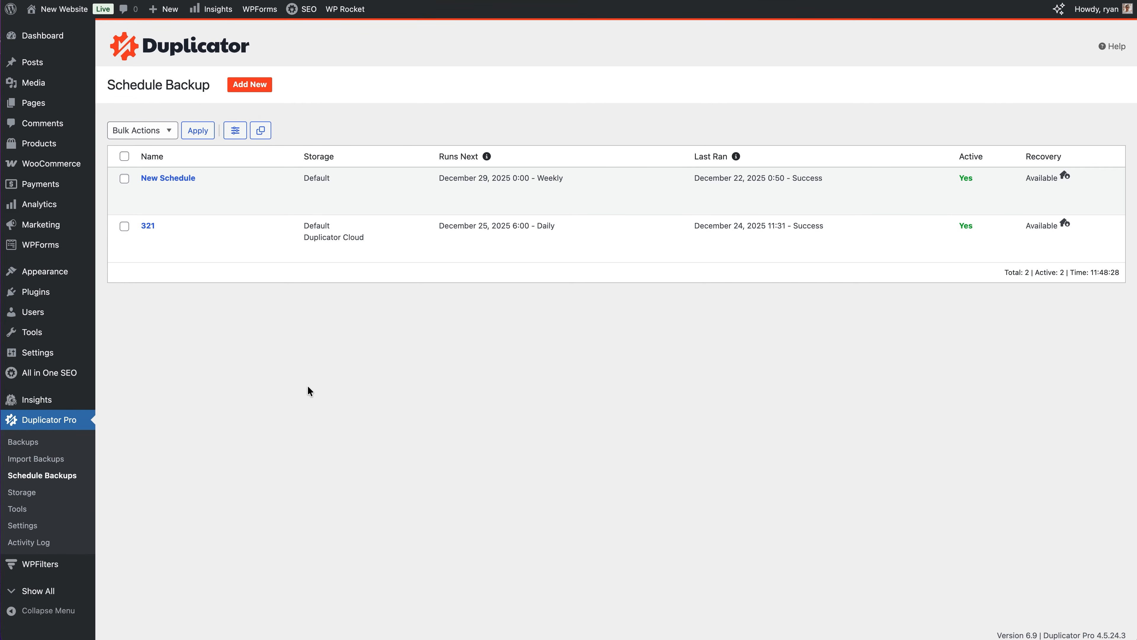
mouse_move(236, 259)
Check the storage locations of the 20251222_newwebsite backup and of both 20251224_newwebsite backups
click(25, 443)
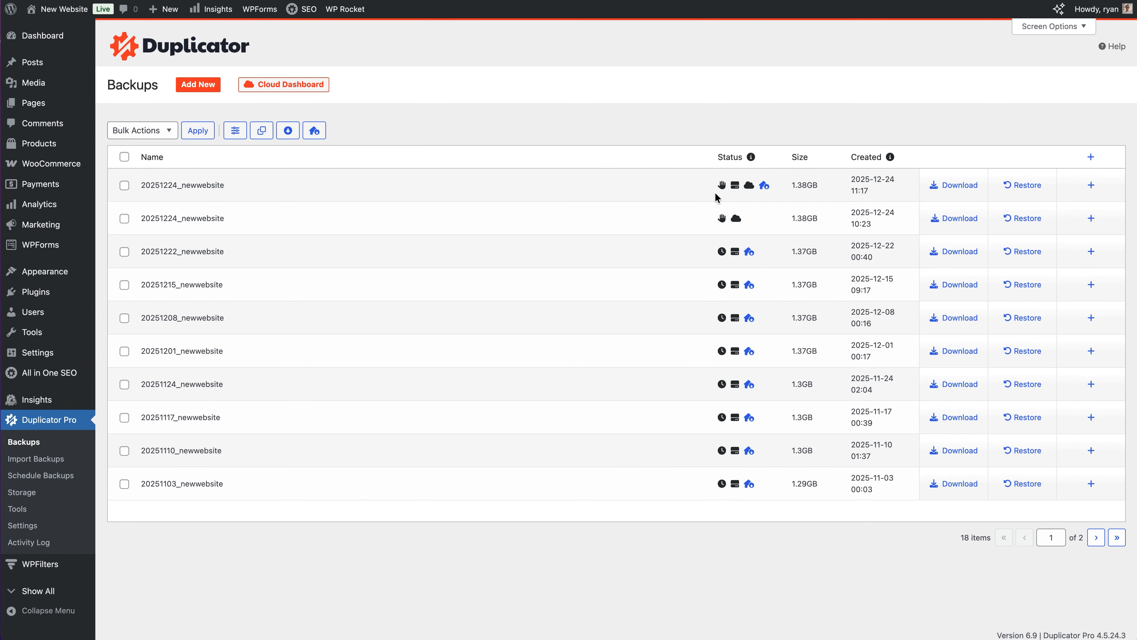
mouse_move(735, 189)
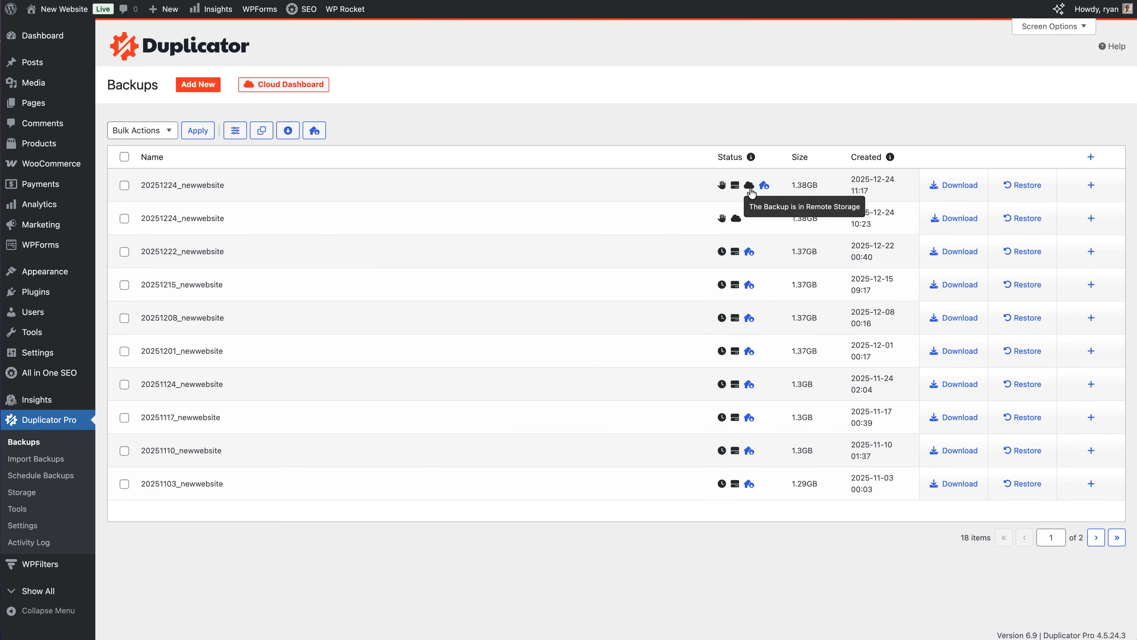
click(735, 252)
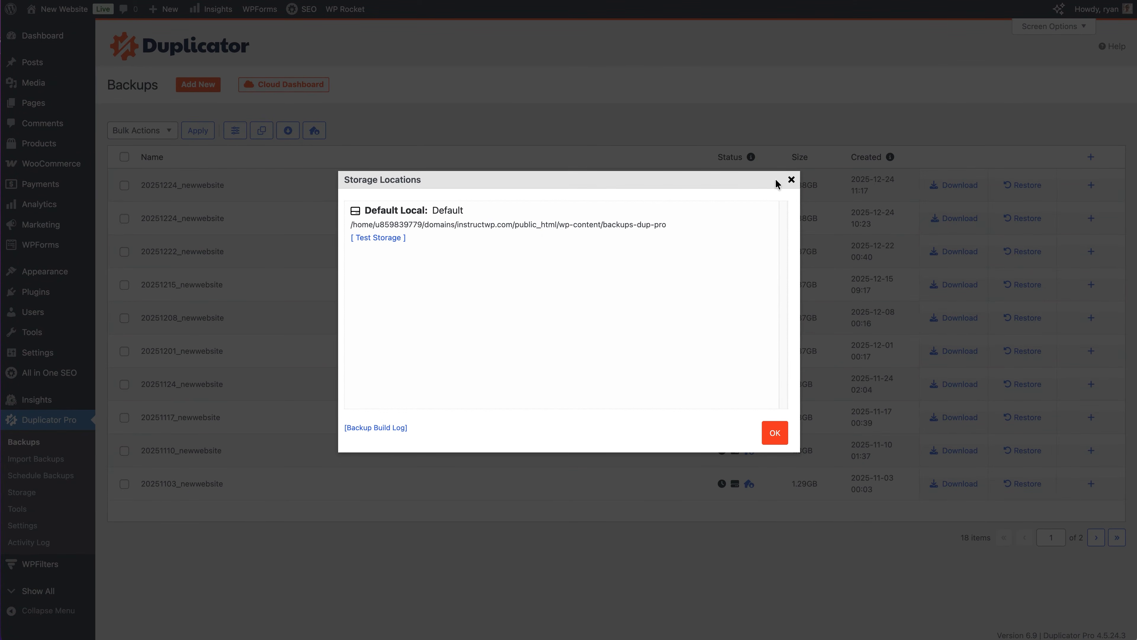
click(790, 180)
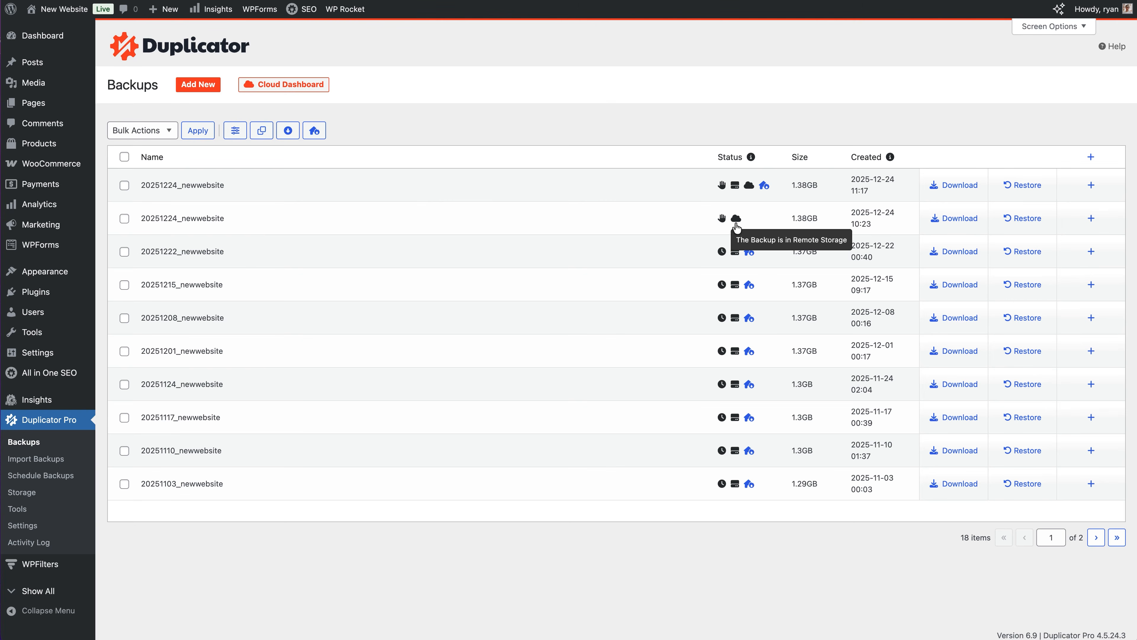
click(736, 219)
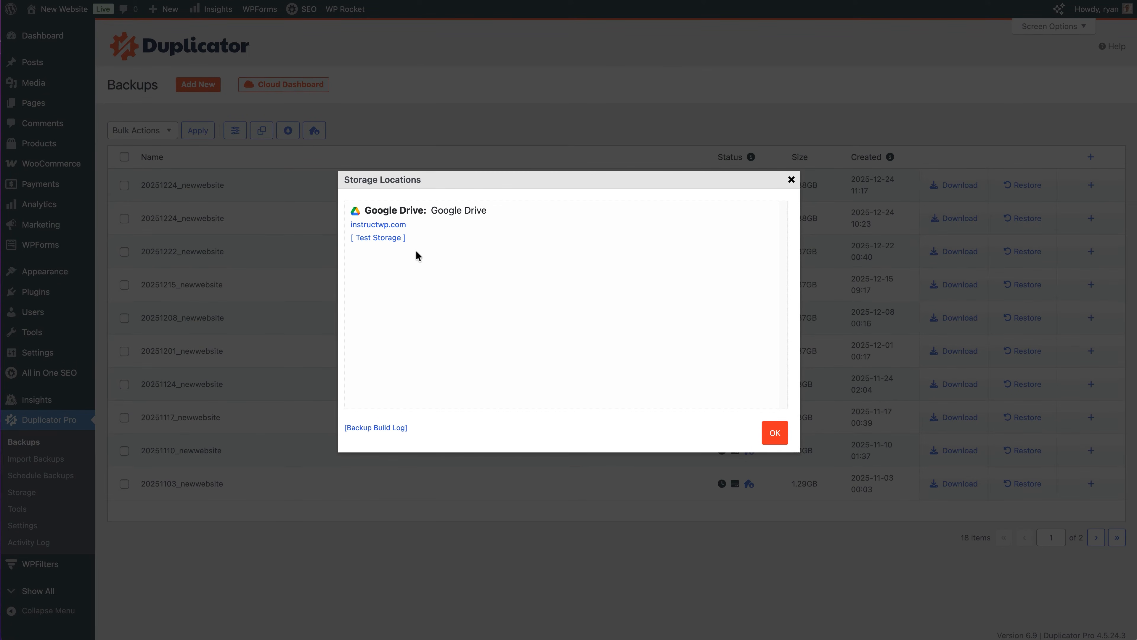
click(767, 441)
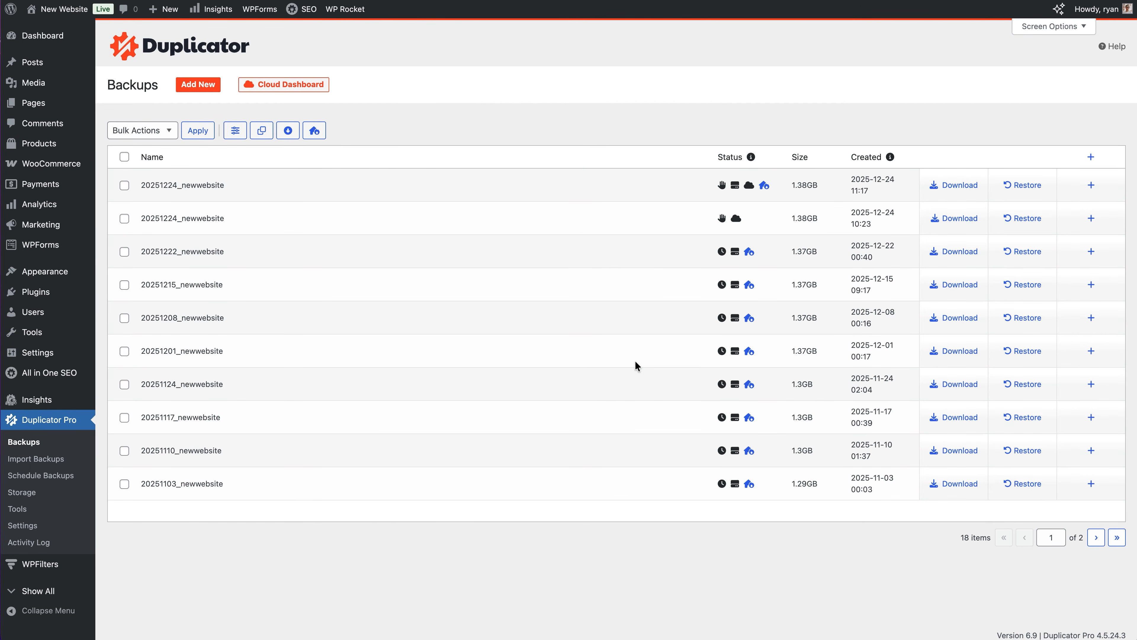
click(752, 185)
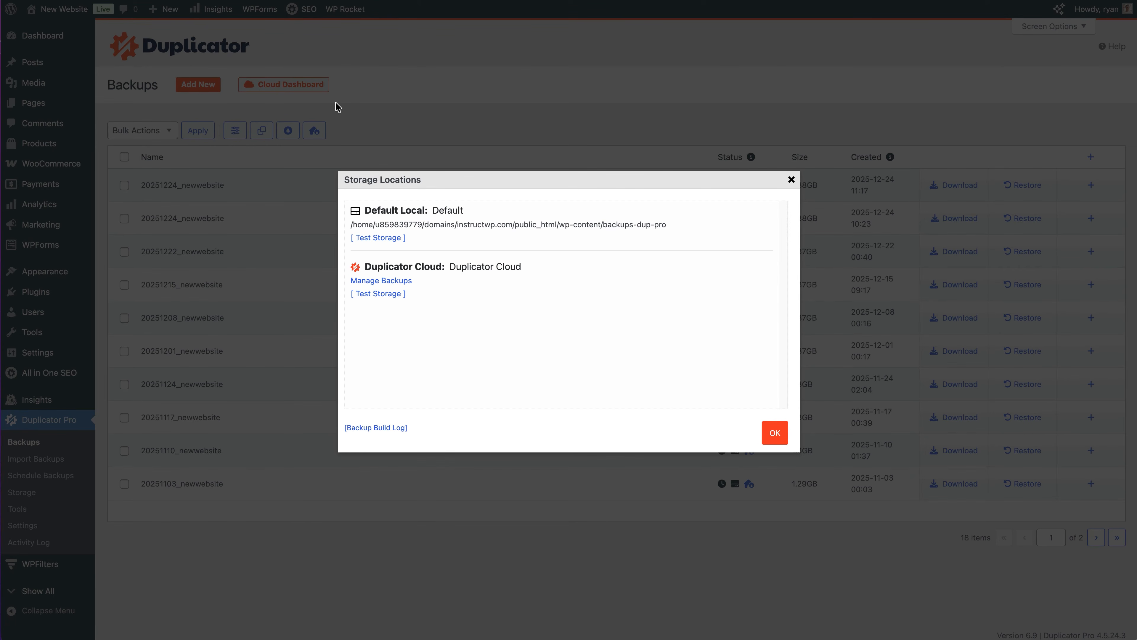
Switch to the Duplicator Cloud dashboard from the backup's storage locations and review the details of the Backup Uploaded activity
click(388, 280)
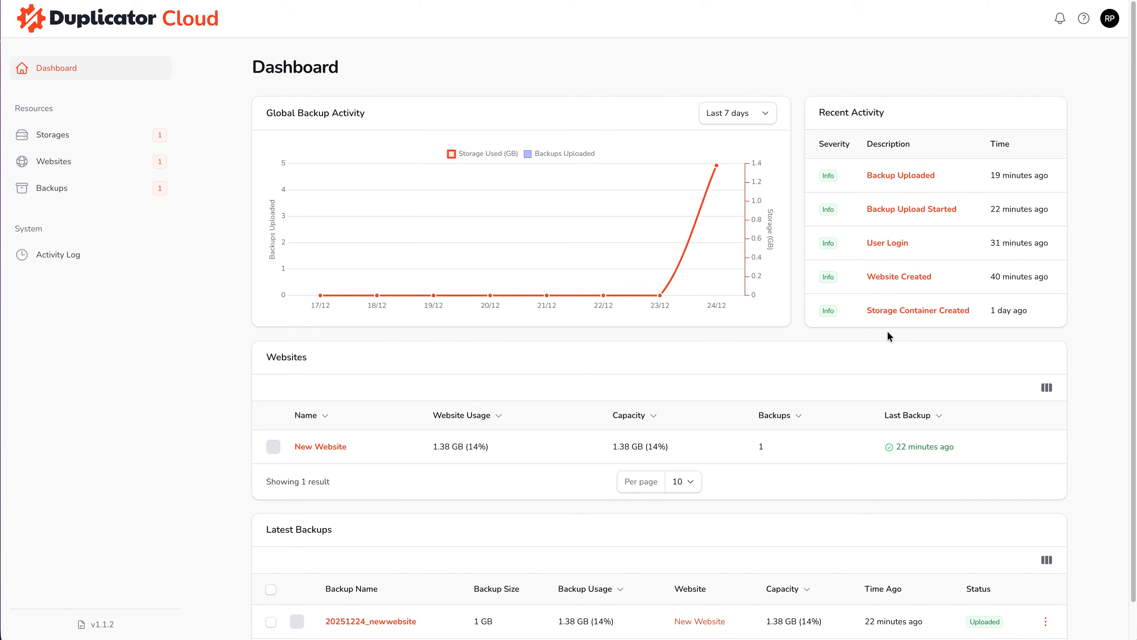
click(918, 181)
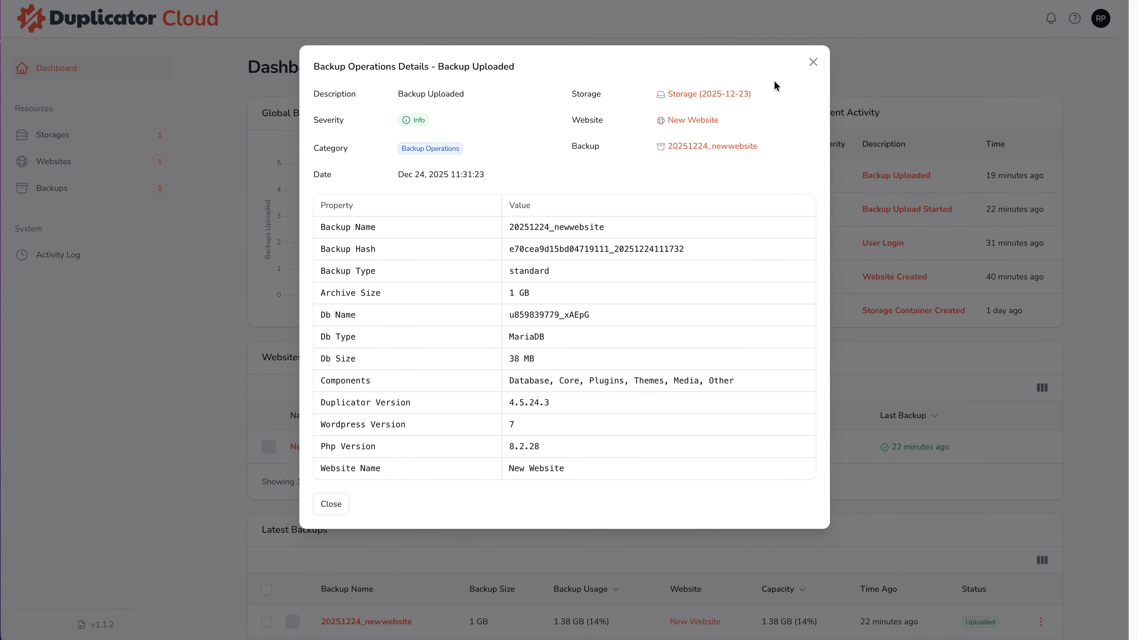
click(809, 64)
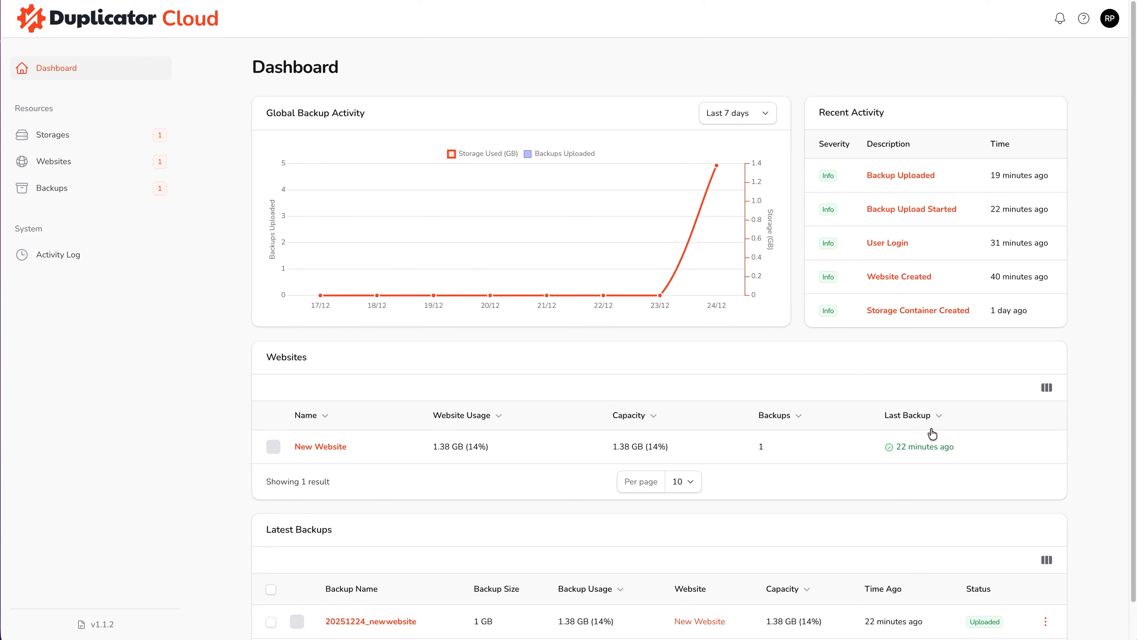
scroll(1131, 289, down, 2)
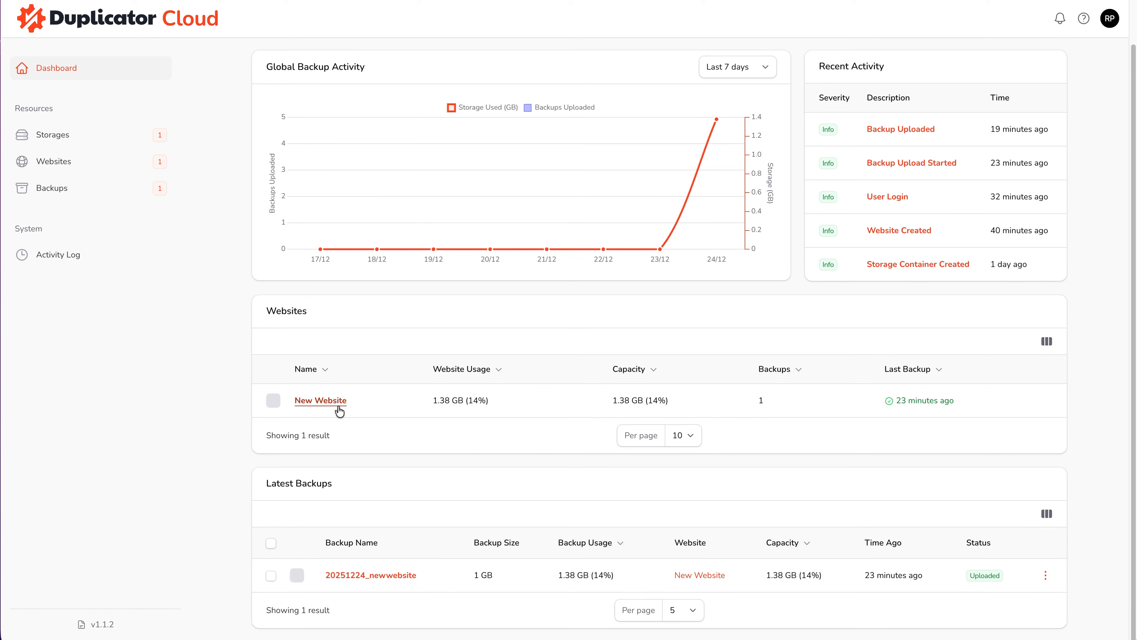
Examine the New Website overview and its linked storage in Duplicator Cloud, ending at the list of all storages
click(320, 400)
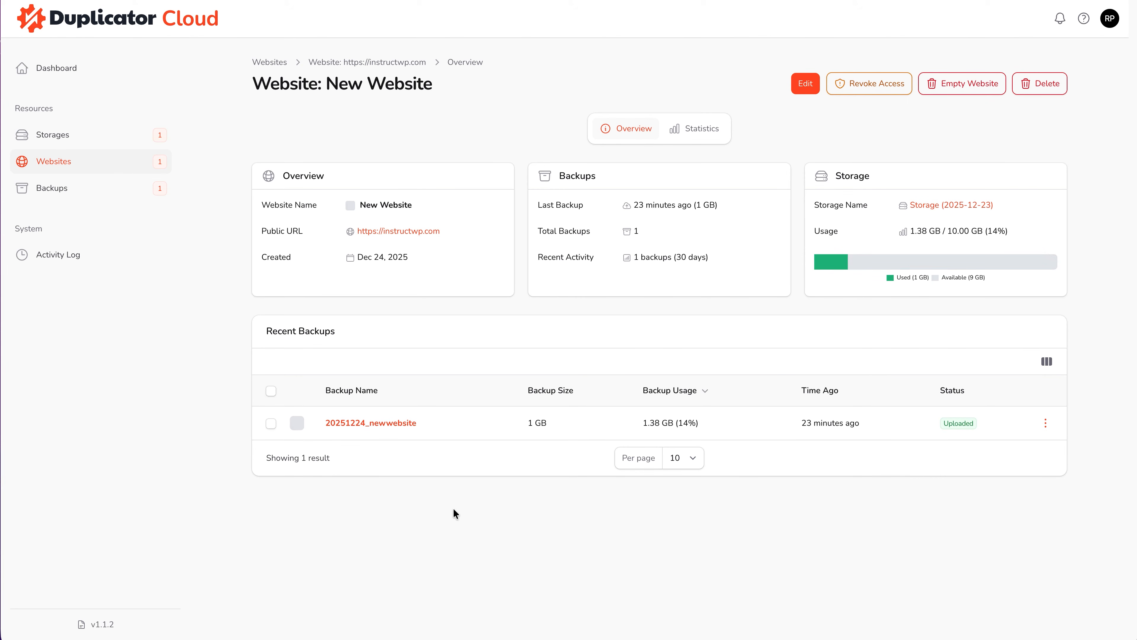
click(921, 204)
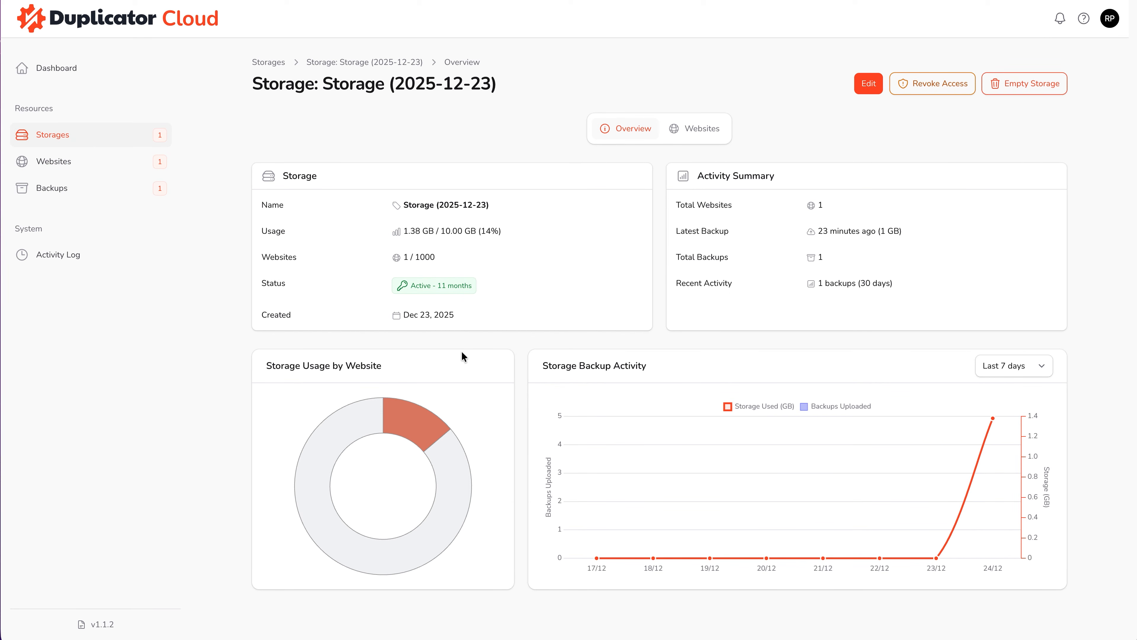
click(100, 139)
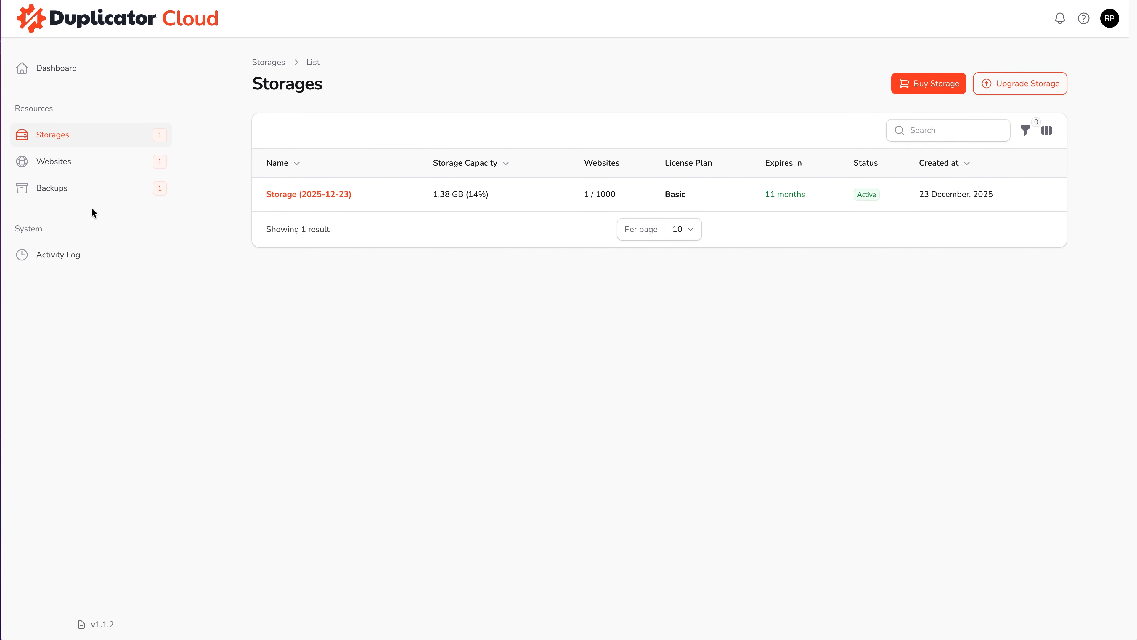
Review the actions available for the 20251224_newwebsite cloud backup and open the activity log
click(87, 196)
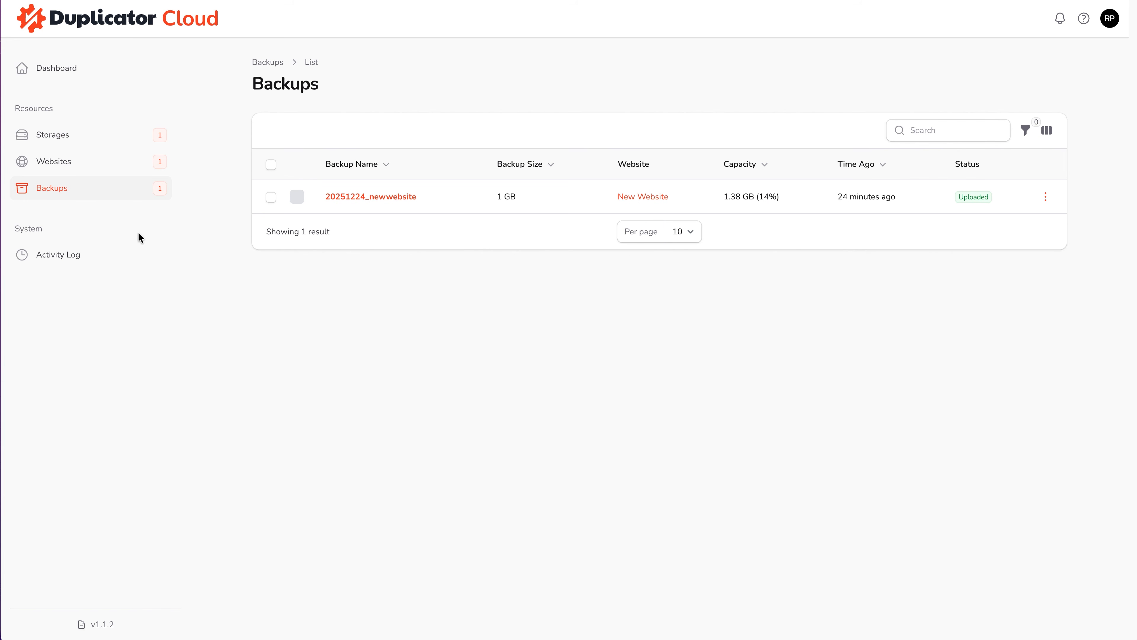
click(1047, 201)
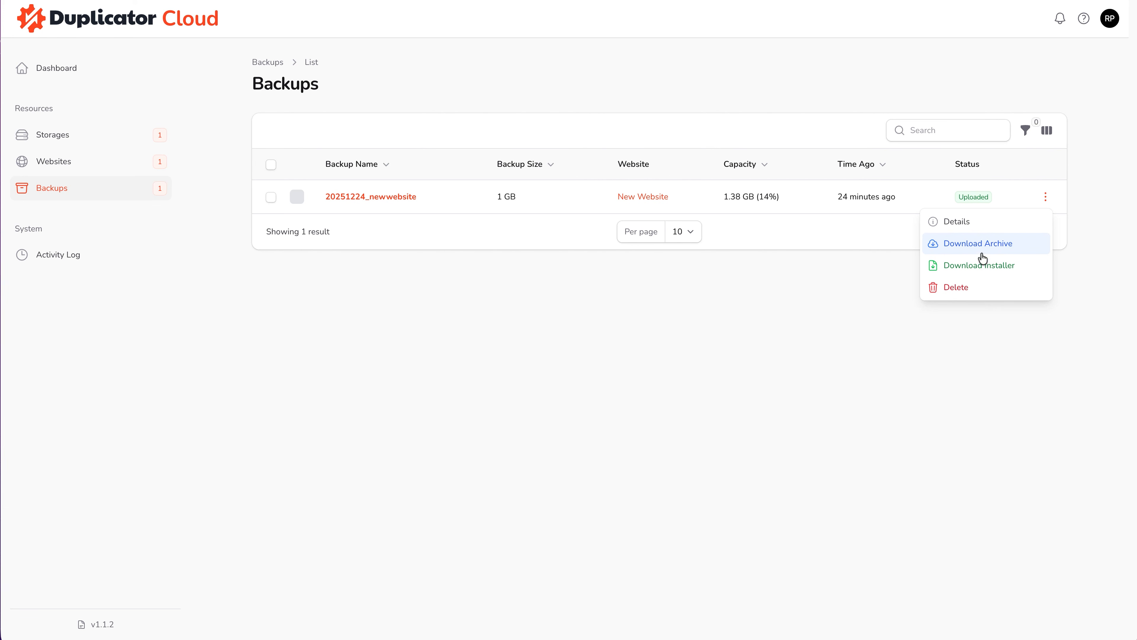
click(958, 353)
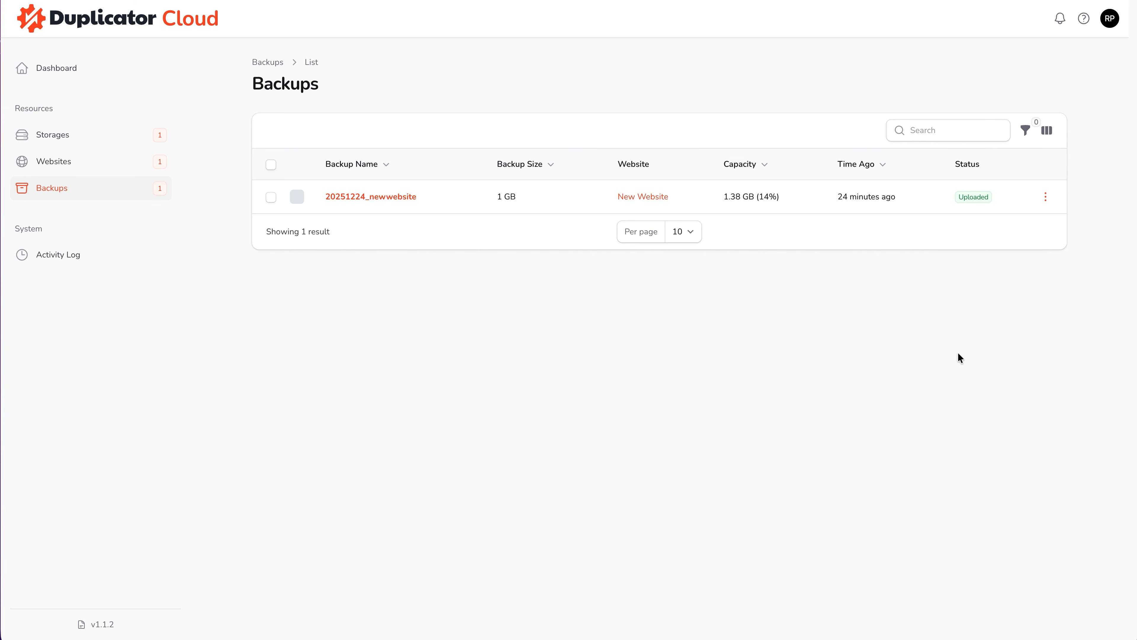
click(87, 258)
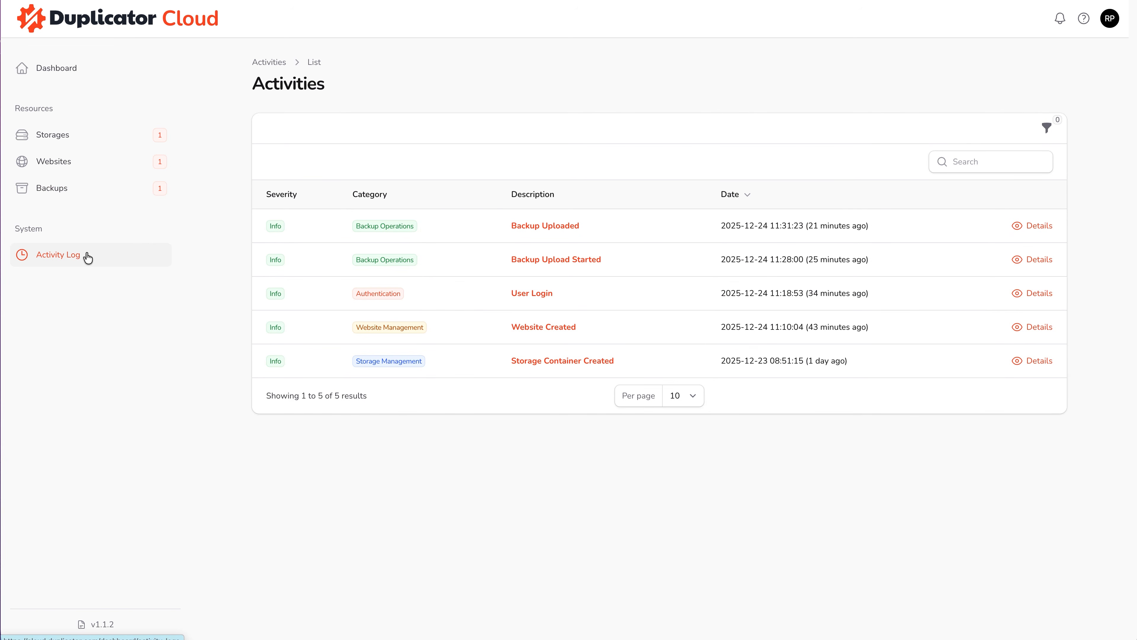